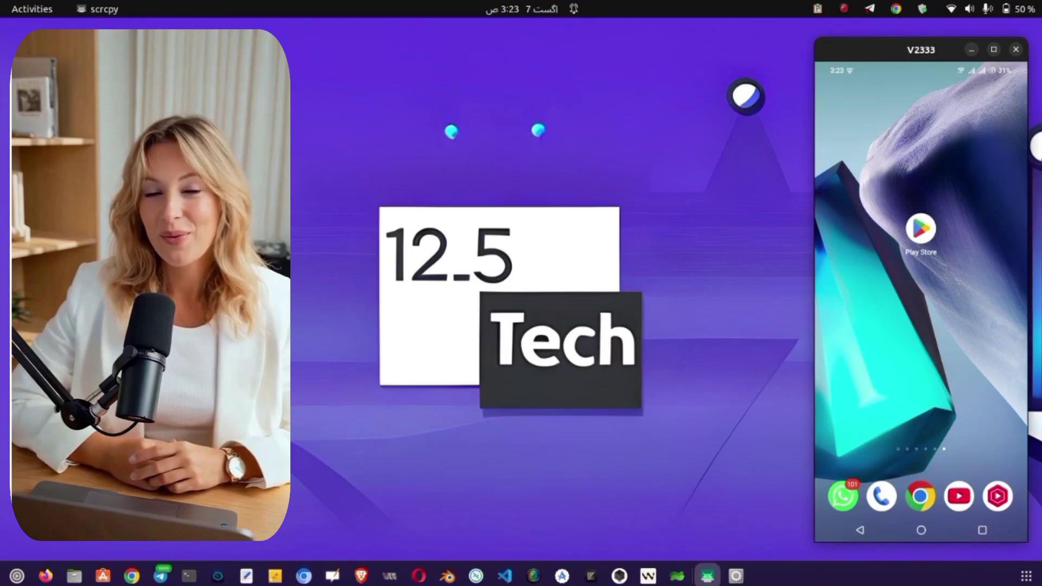
# - Search Google for 'udp custom' in a new Firefox tab
pyautogui.click(46, 575)
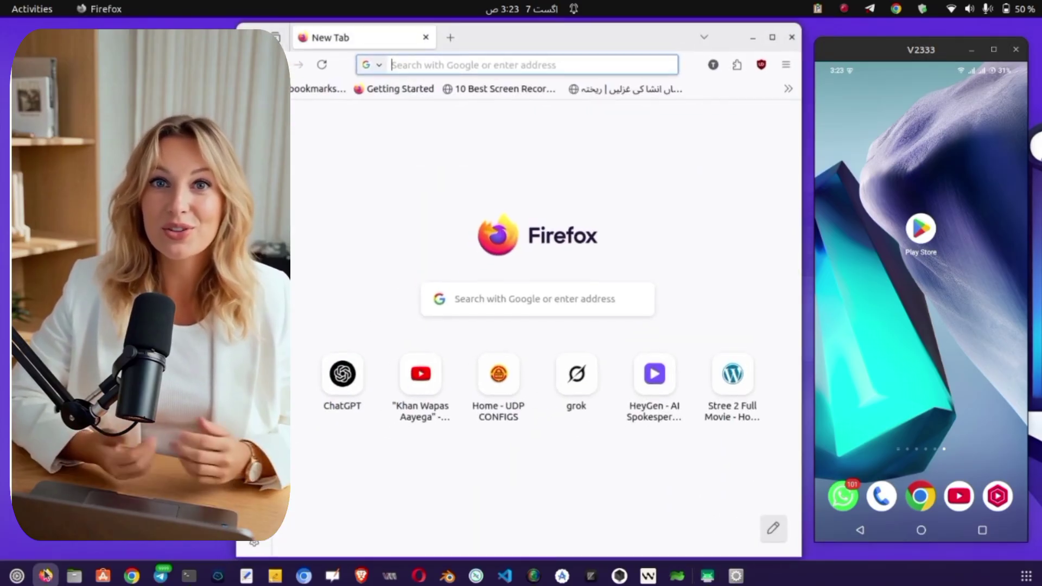
pyautogui.write('u')
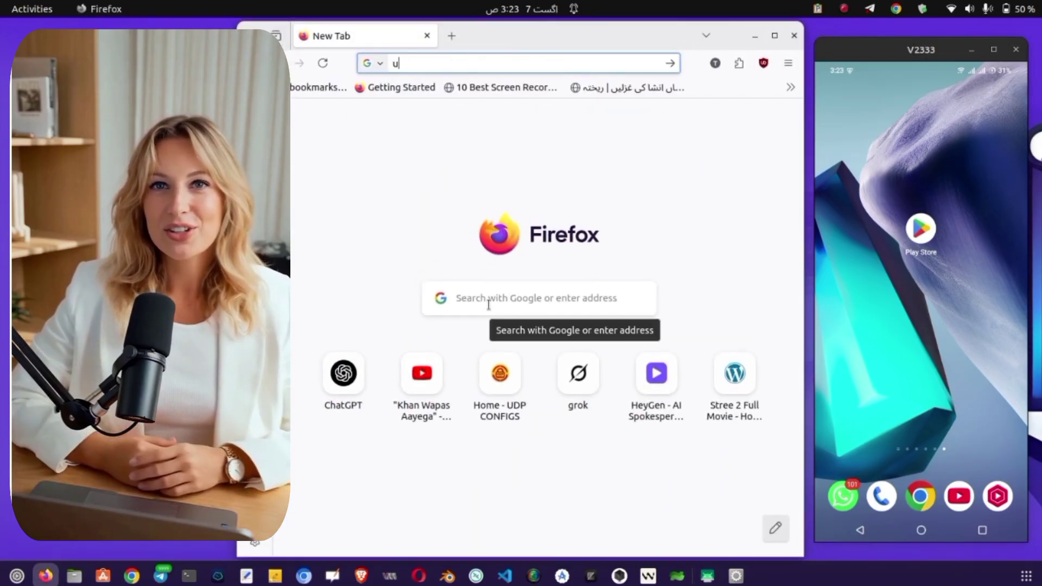
pyautogui.write('dp cus')
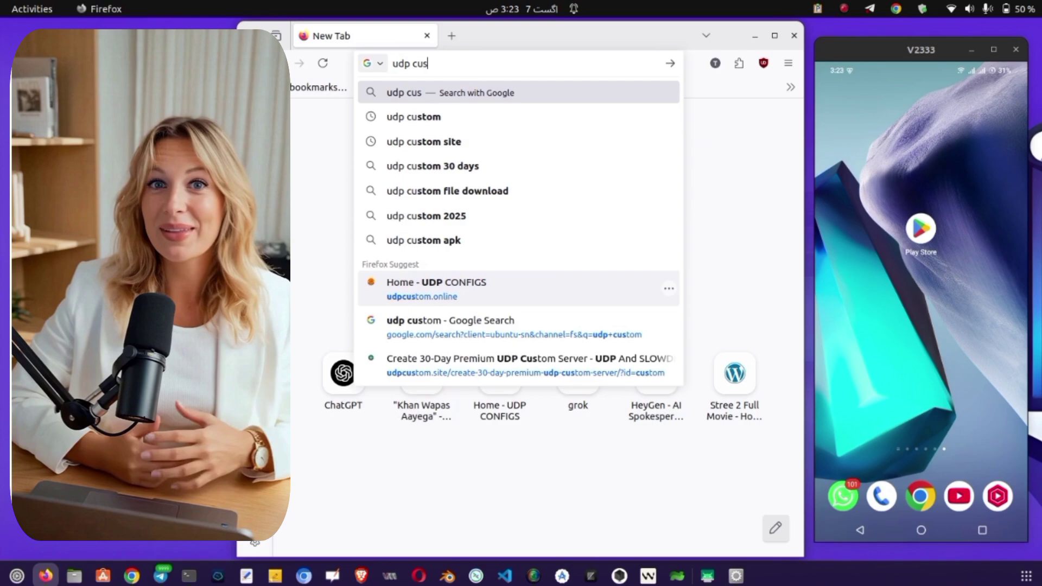
pyautogui.write('tom')
pyautogui.press('Return')
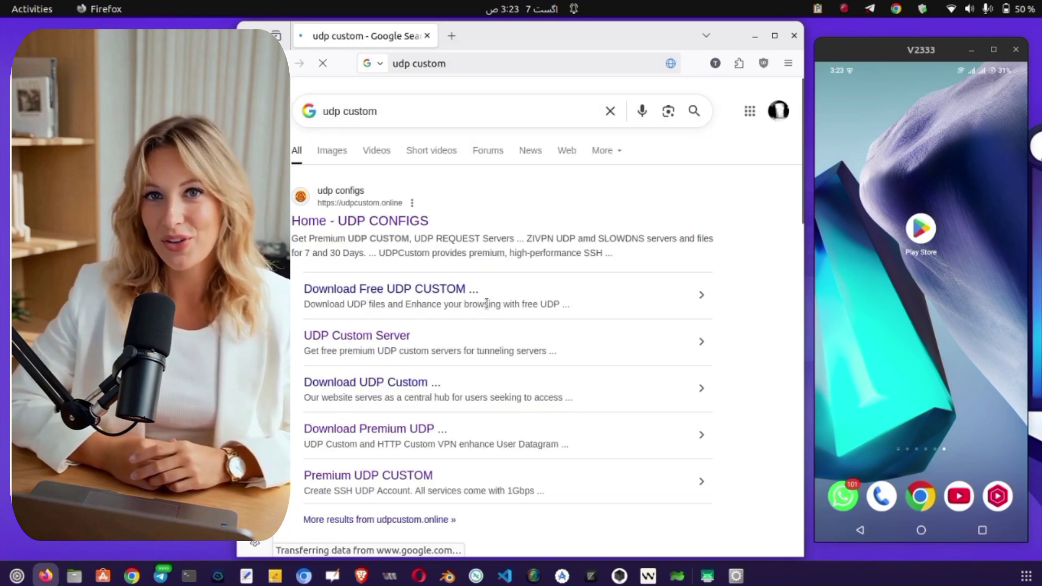
# - Open the Home - UDP CONFIGS result and use its menu to reach ALL Country FREE VPNs
pyautogui.click(382, 221)
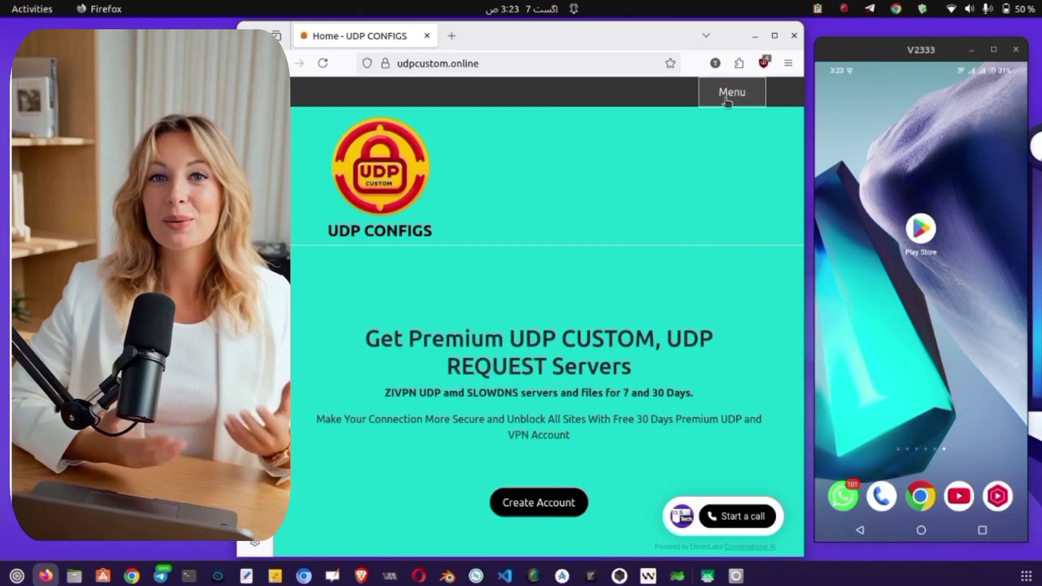
pyautogui.click(728, 96)
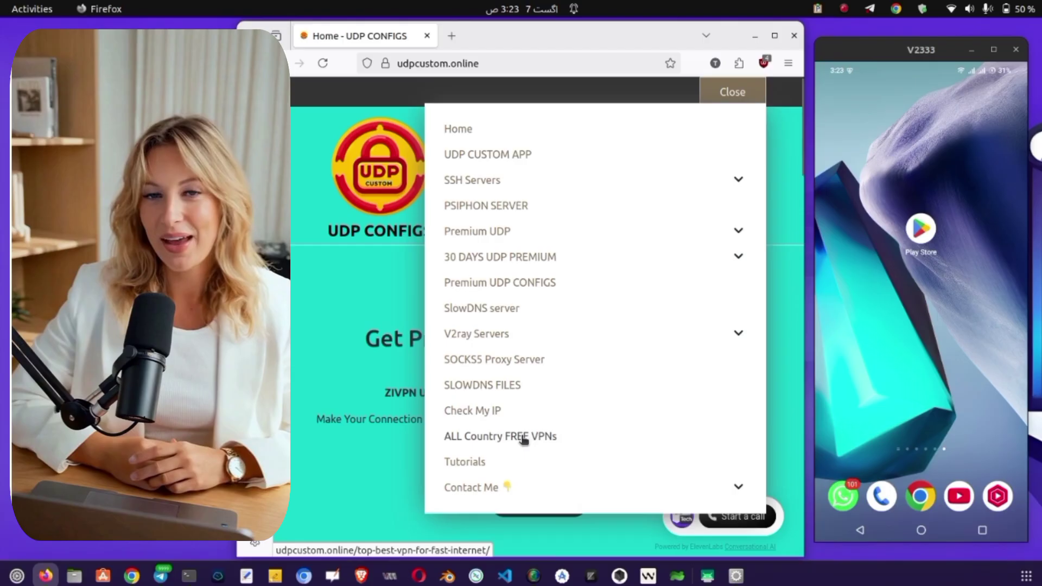
pyautogui.click(523, 439)
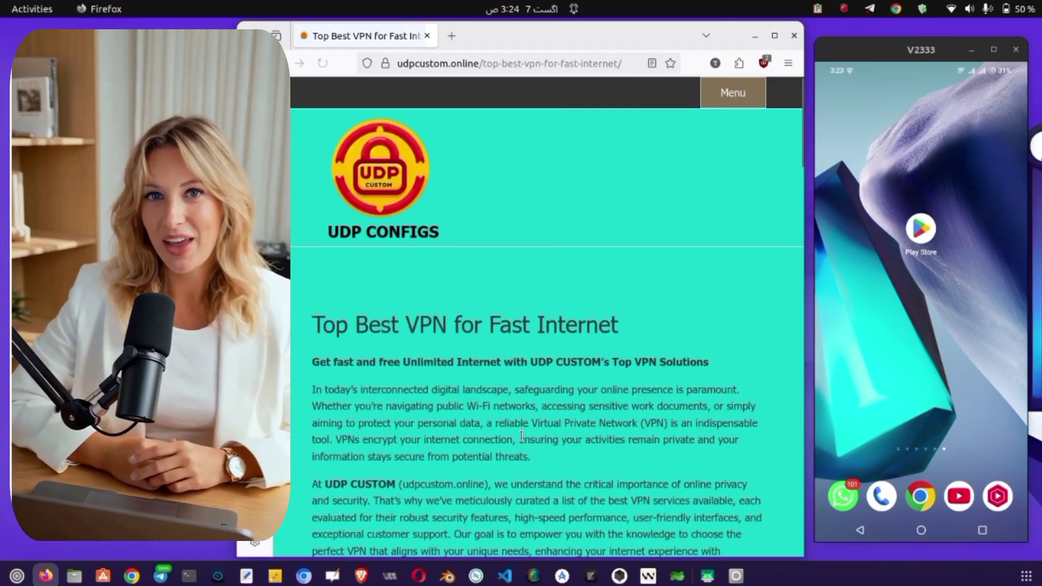
pyautogui.scroll(-5, 521, 439)
pyautogui.scroll(-5, 519, 391)
pyautogui.scroll(-3, 518, 358)
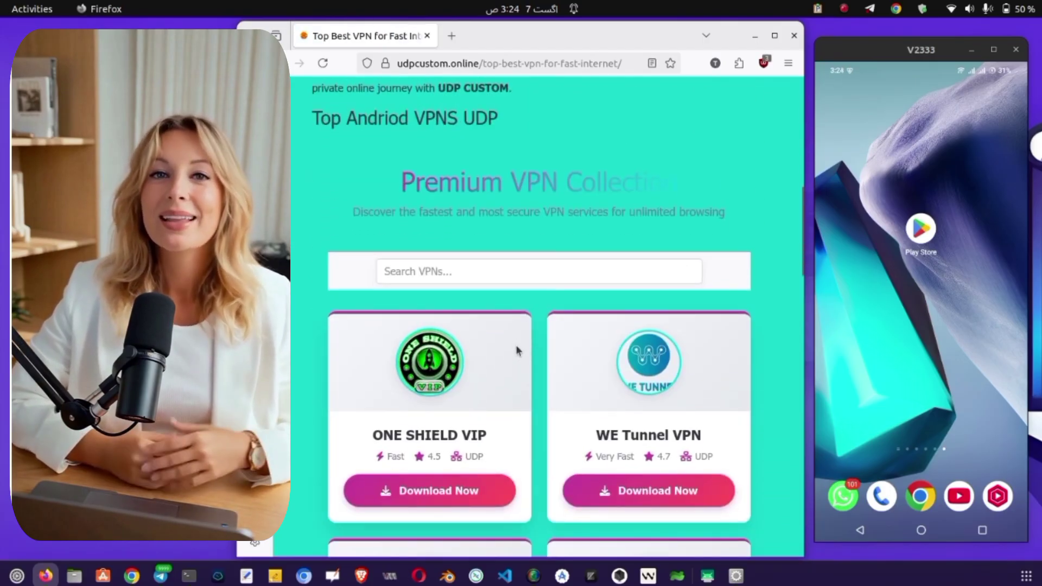
# - Search the VPN collection for 'gib' and open GIBS OVPN's Download Now listing
pyautogui.click(447, 271)
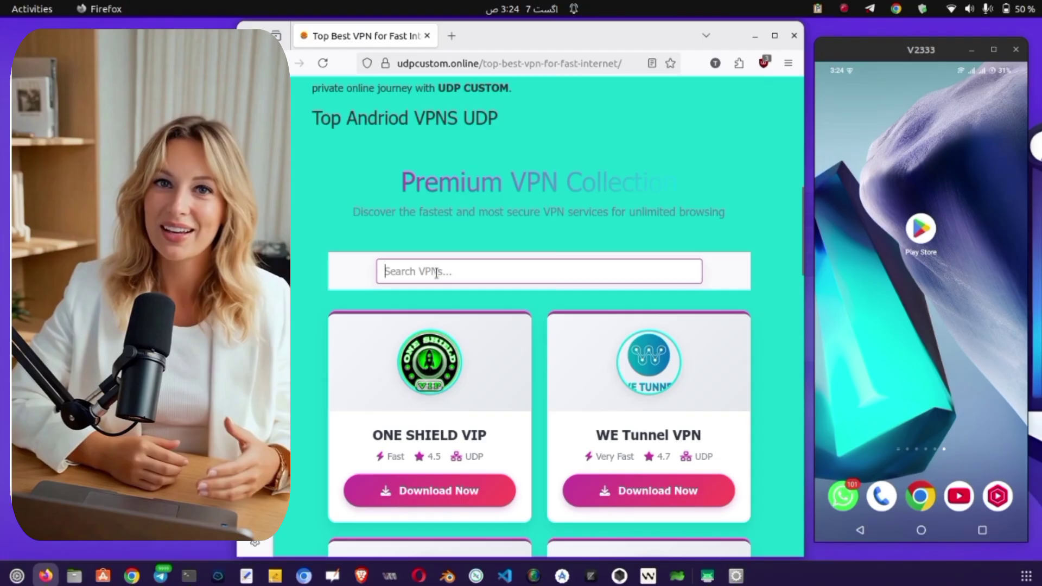
pyautogui.write('gi')
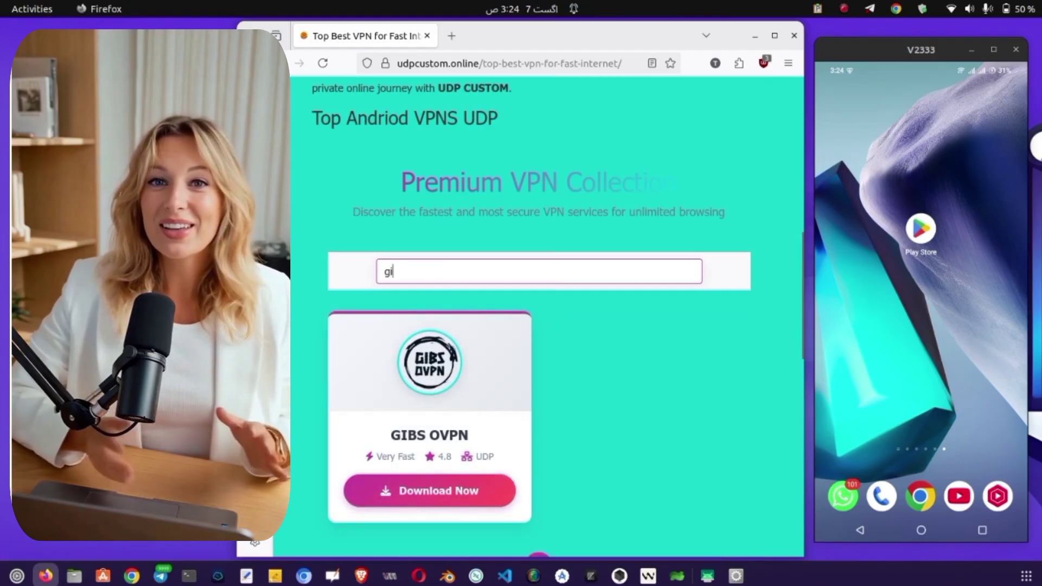
pyautogui.write('b')
pyautogui.scroll(-1, 521, 326)
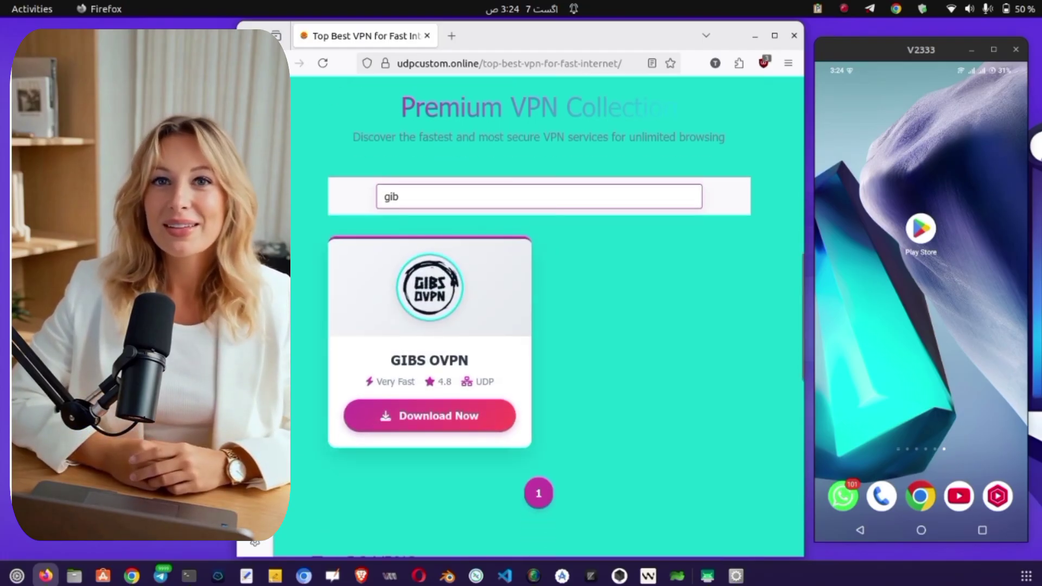
pyautogui.click(471, 423)
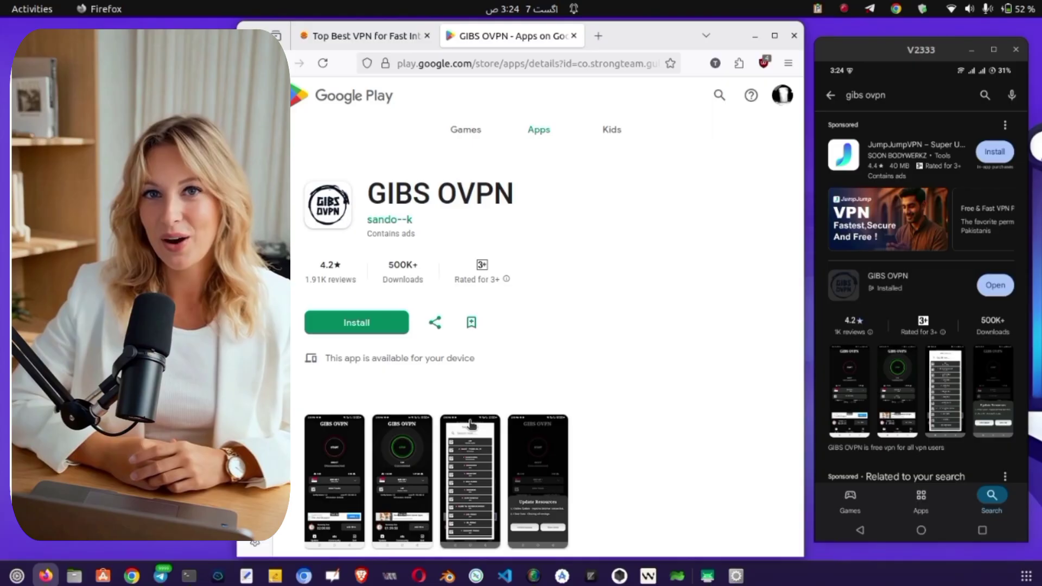
# - Open GIBS OVPN from its Play Store listing and allow its notifications
pyautogui.click(954, 290)
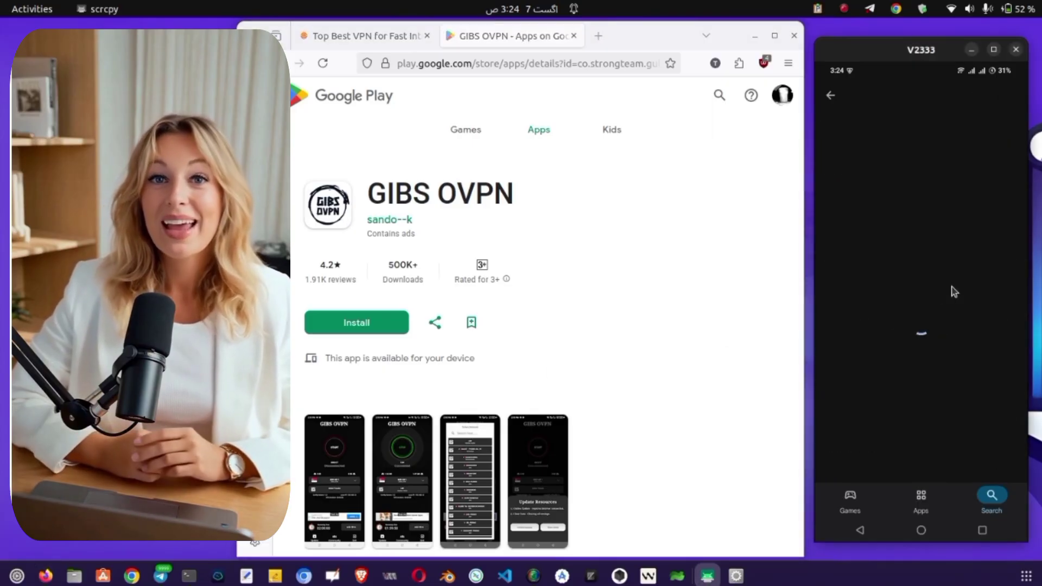
pyautogui.click(962, 177)
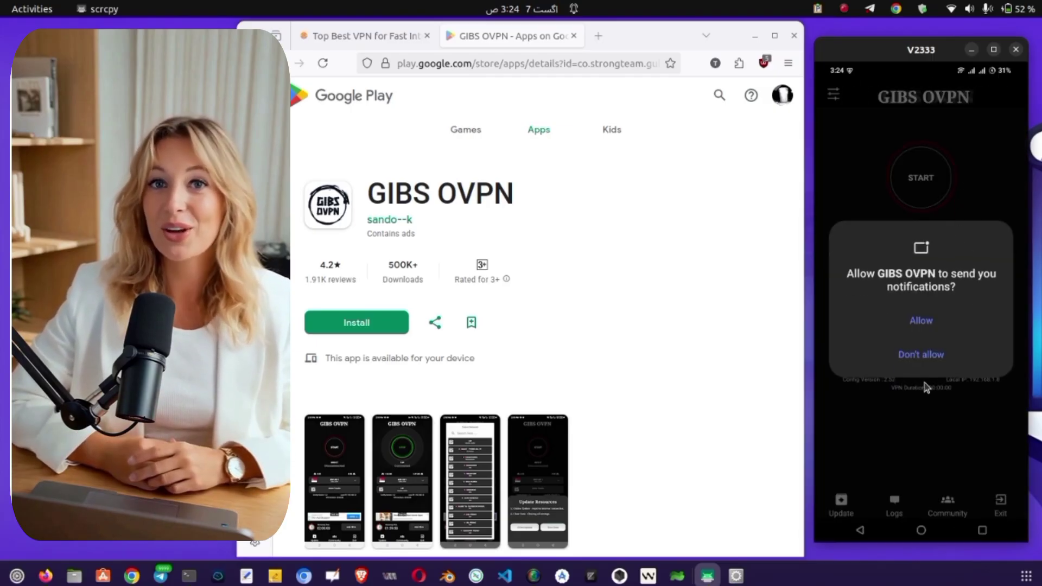
pyautogui.click(916, 326)
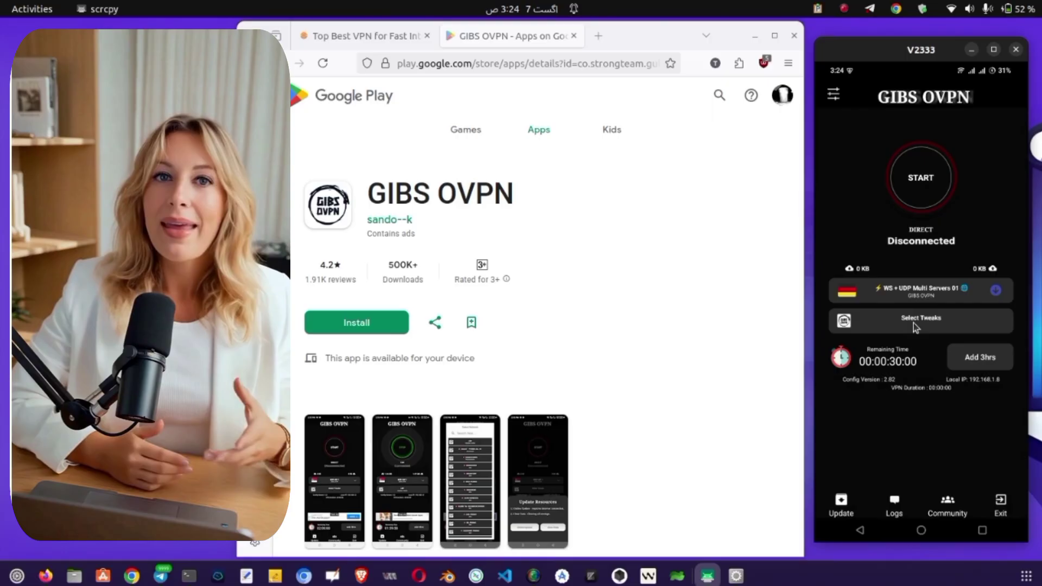
# - Try Multi Servers 02, 05 and 07, then select WS + UDP Multi Servers 01 (Germany)
pyautogui.click(970, 287)
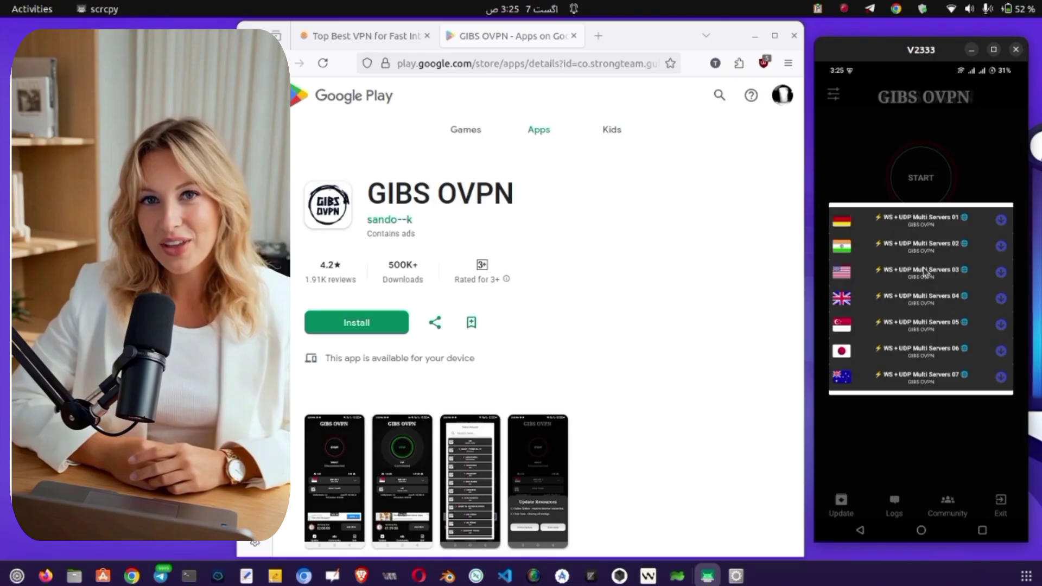
pyautogui.click(907, 248)
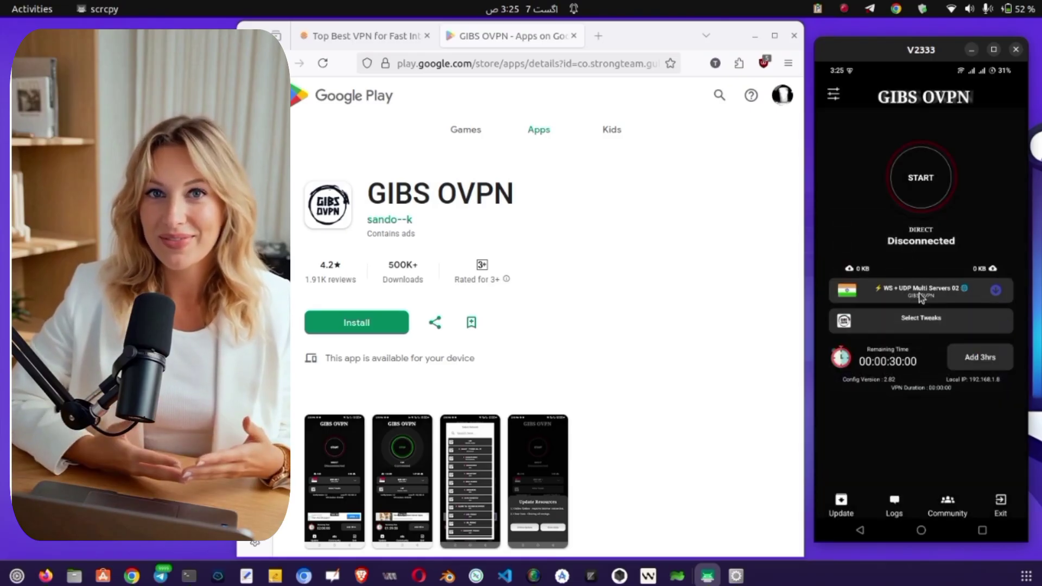
pyautogui.click(921, 298)
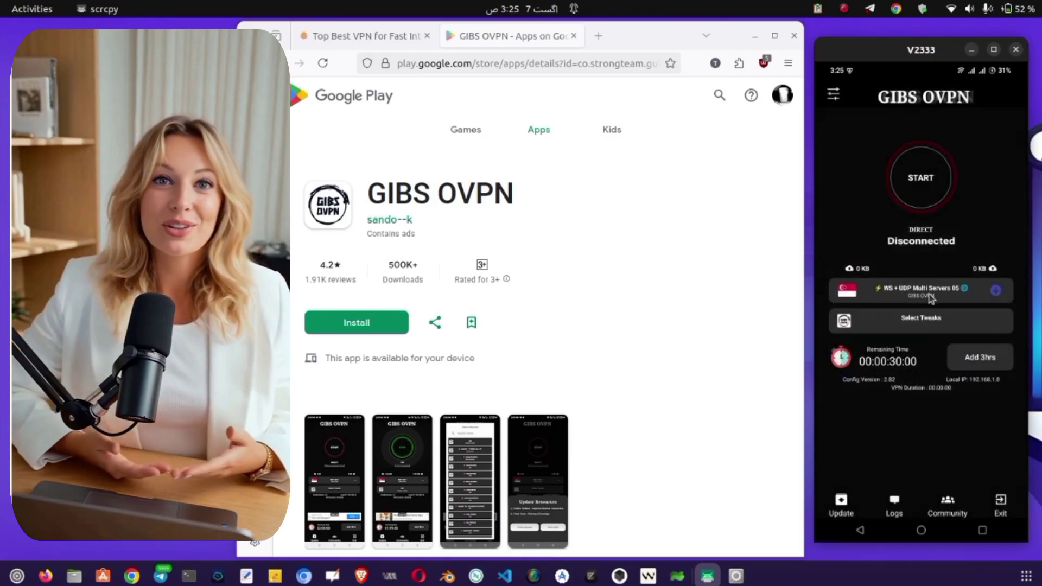
pyautogui.click(930, 297)
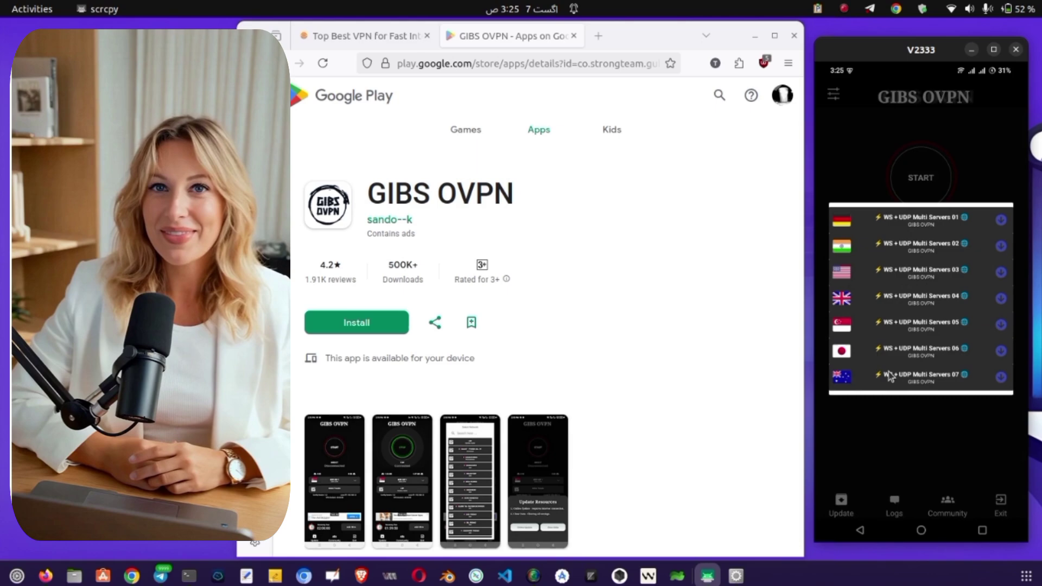
pyautogui.click(889, 375)
pyautogui.click(896, 294)
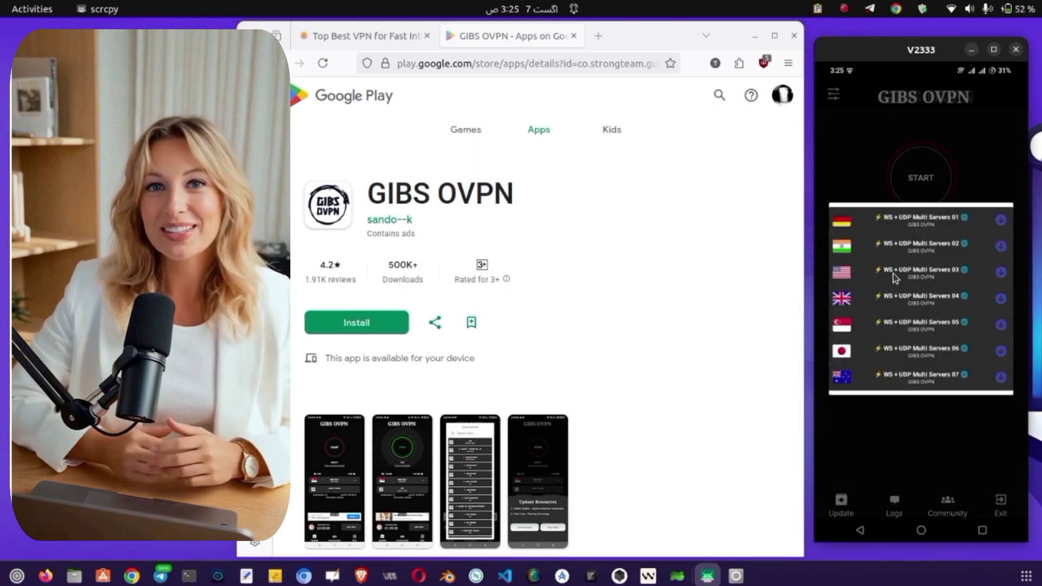
pyautogui.click(892, 219)
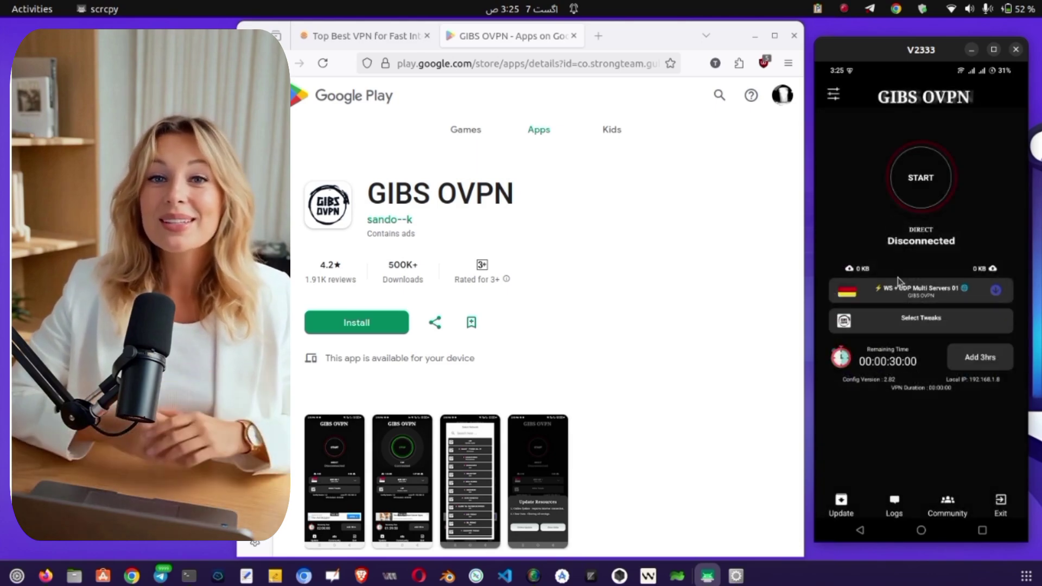
# - Pick UDP All Free Country from the Select Tweaks network list
pyautogui.click(912, 320)
pyautogui.scroll(-5, 912, 309)
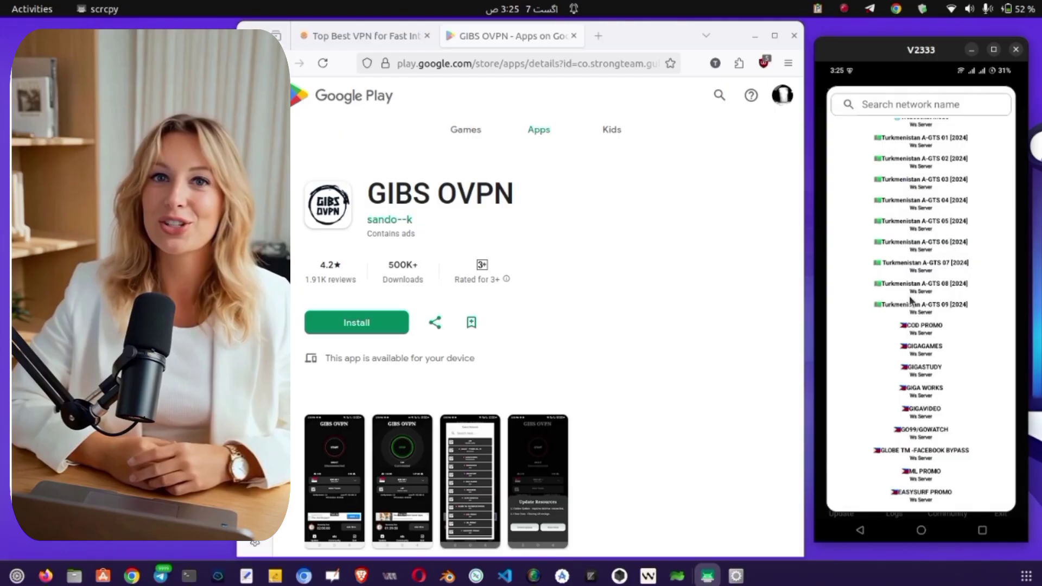
pyautogui.scroll(-5, 912, 310)
pyautogui.scroll(-3, 911, 305)
pyautogui.scroll(-5, 912, 302)
pyautogui.scroll(-5, 912, 301)
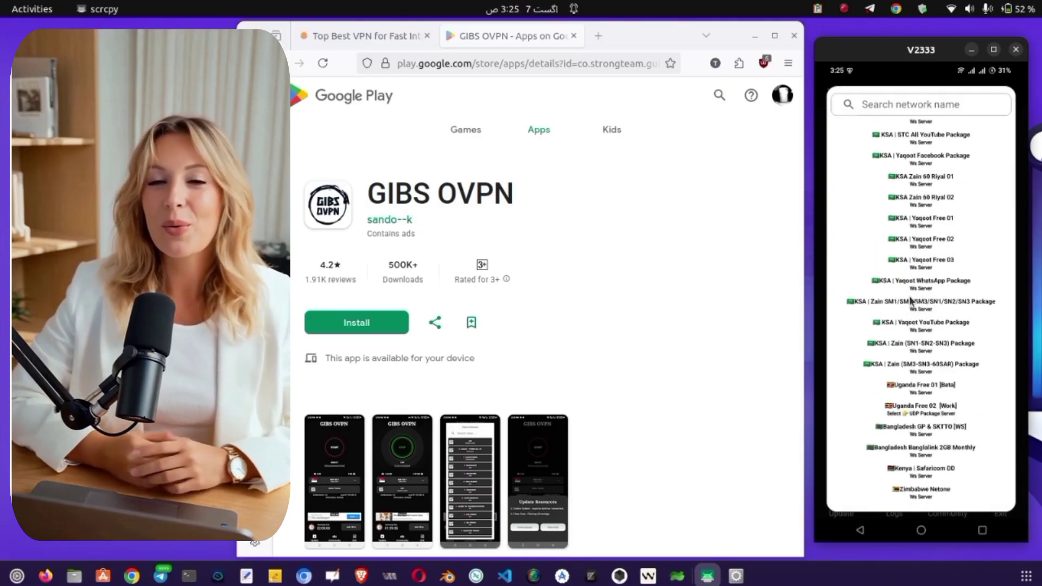
pyautogui.scroll(-3, 912, 301)
pyautogui.scroll(-5, 911, 300)
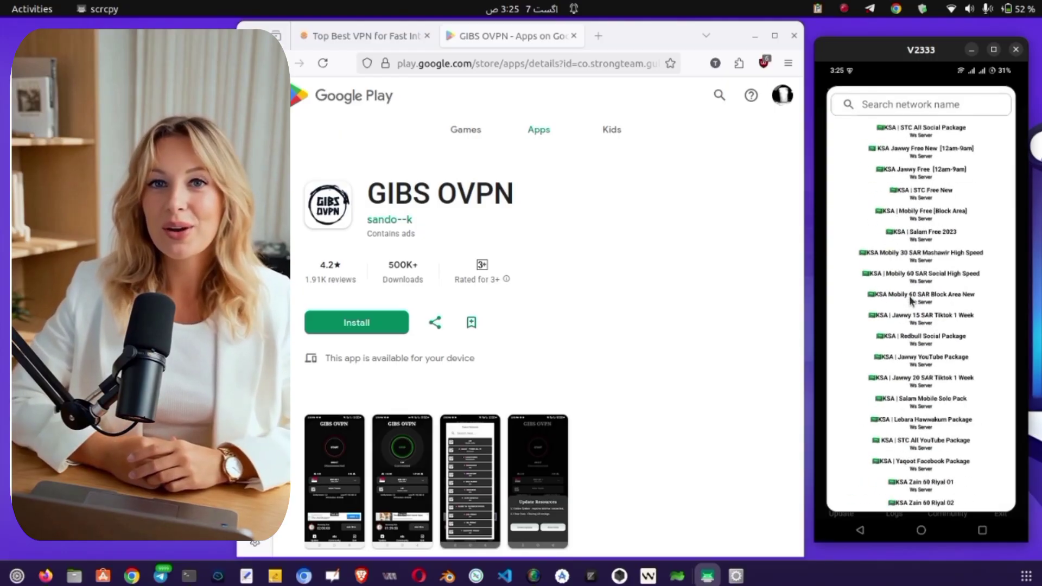
pyautogui.scroll(-5, 911, 299)
pyautogui.scroll(-5, 911, 300)
pyautogui.scroll(-3, 913, 300)
pyautogui.scroll(-5, 911, 299)
pyautogui.scroll(-3, 912, 300)
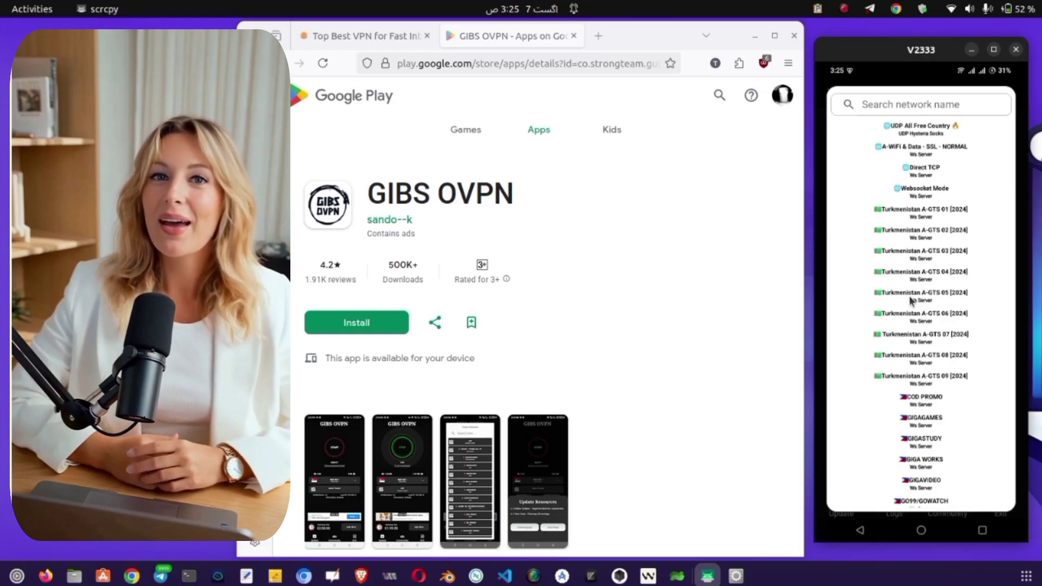
pyautogui.click(920, 127)
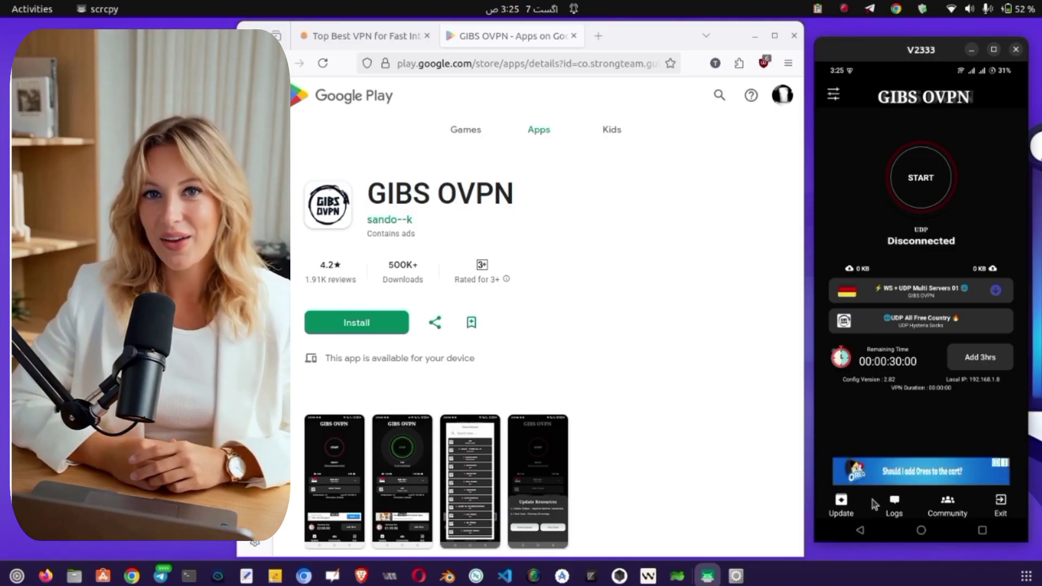
# - Run an Online Update of resources, which reports No Update Available
pyautogui.click(844, 505)
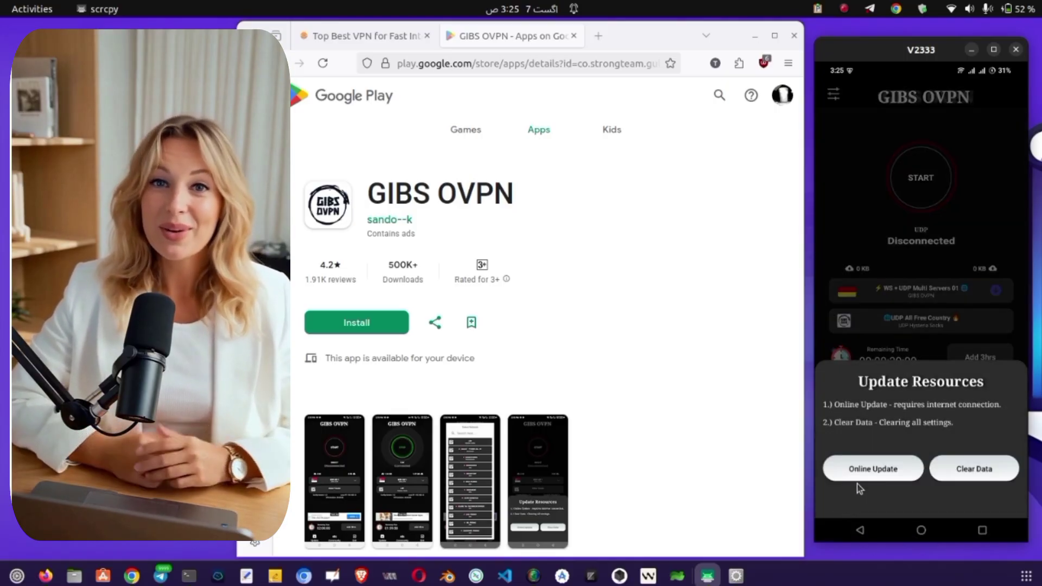
pyautogui.click(889, 477)
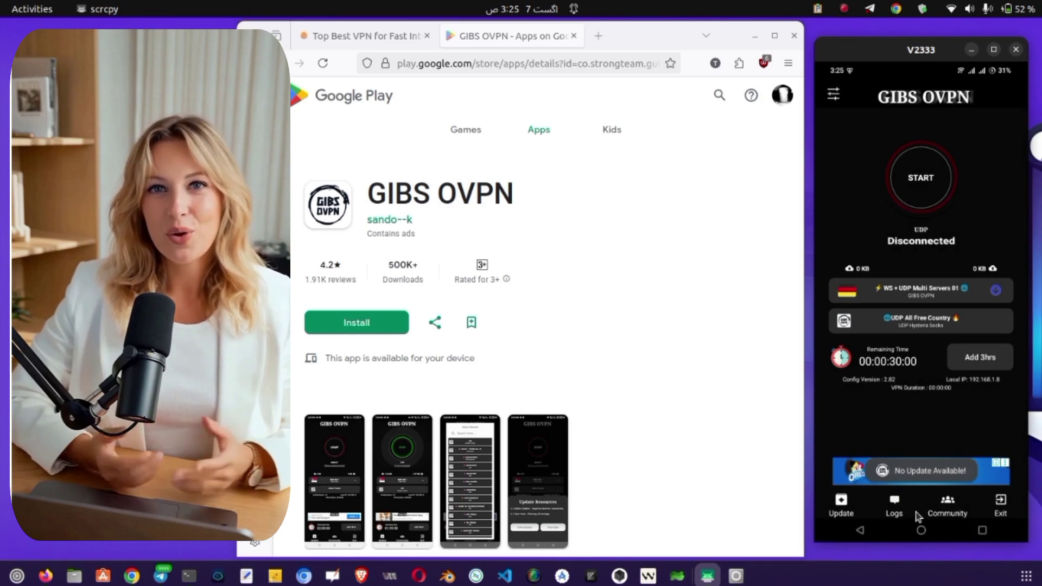
# - Start the VPN, approve the connection request, view the Logs, then stop the connection
pyautogui.click(929, 176)
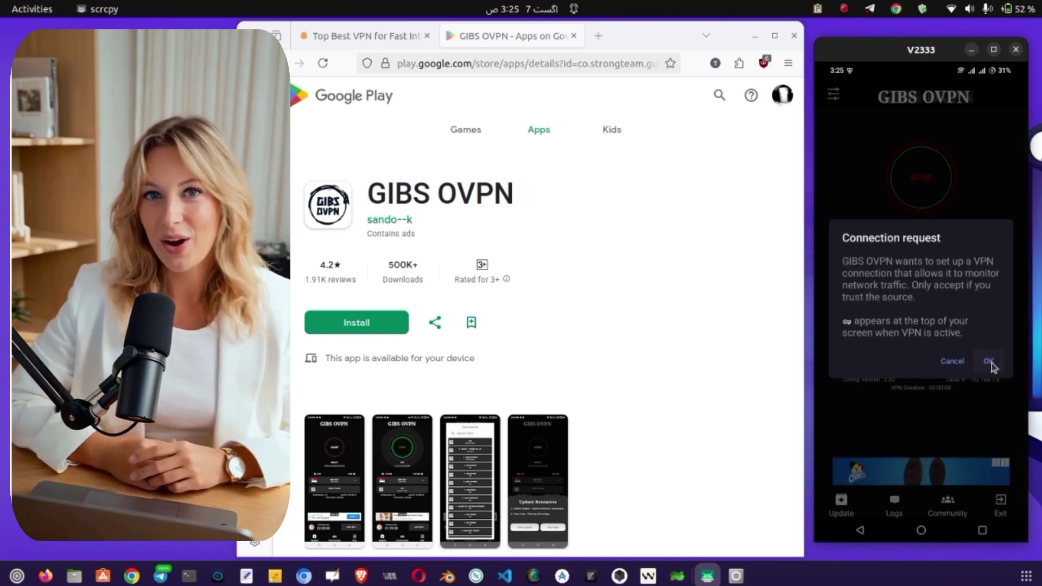
pyautogui.click(991, 362)
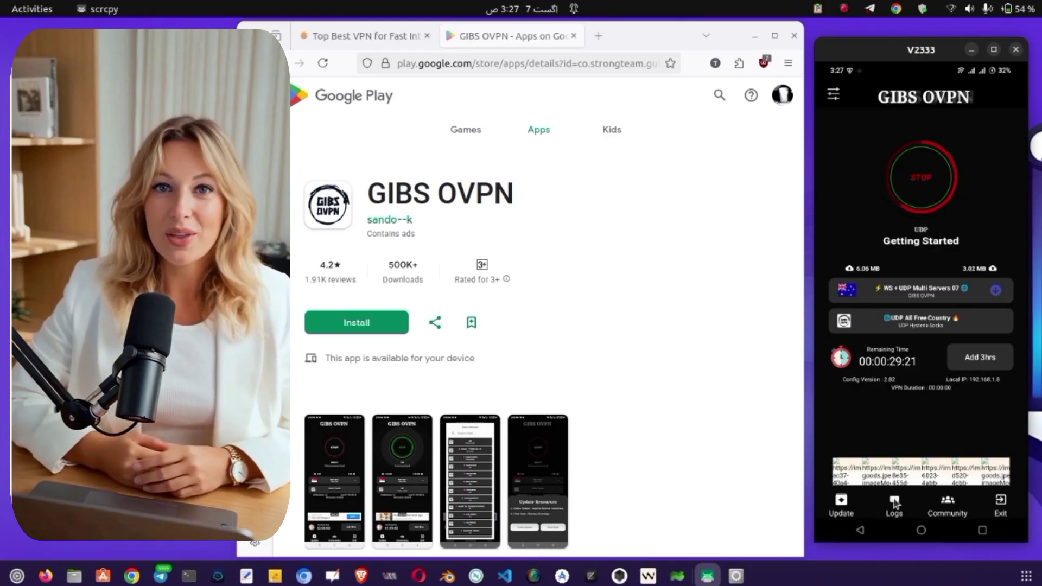
pyautogui.click(894, 503)
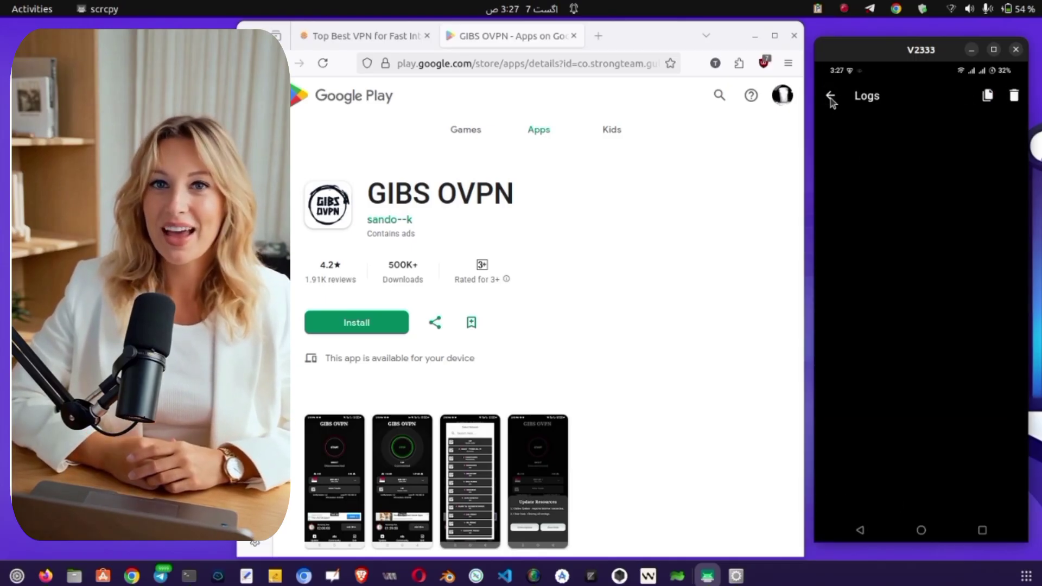
pyautogui.click(830, 98)
pyautogui.click(920, 176)
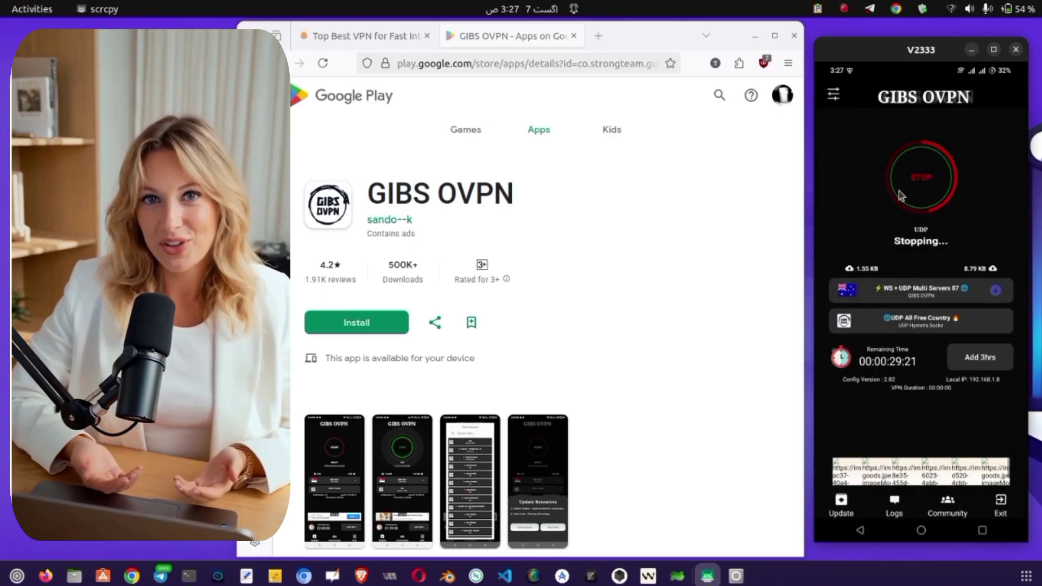
# - Change the network tweak to Websocket Mode
pyautogui.click(916, 318)
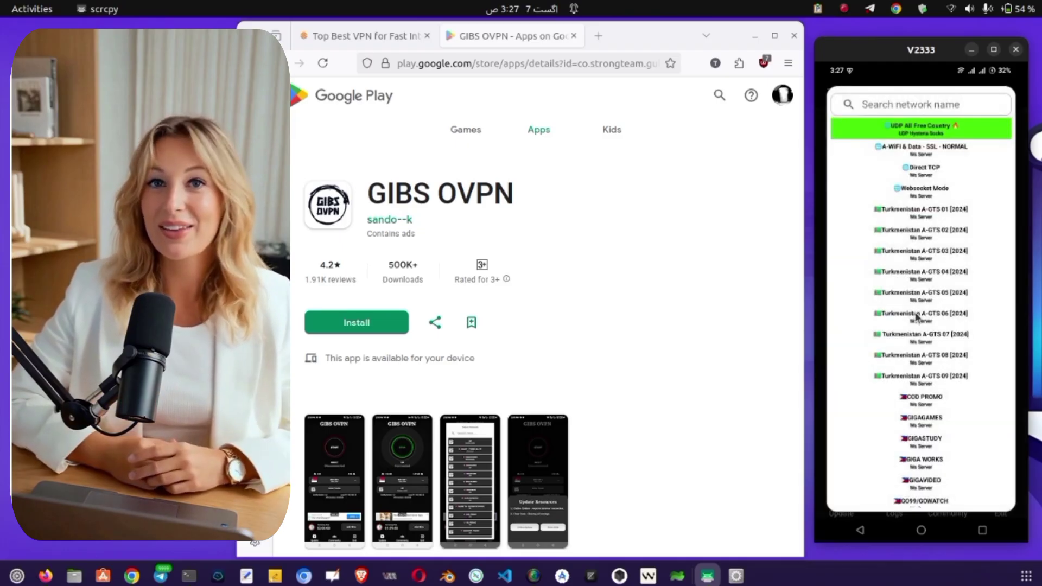
pyautogui.click(924, 187)
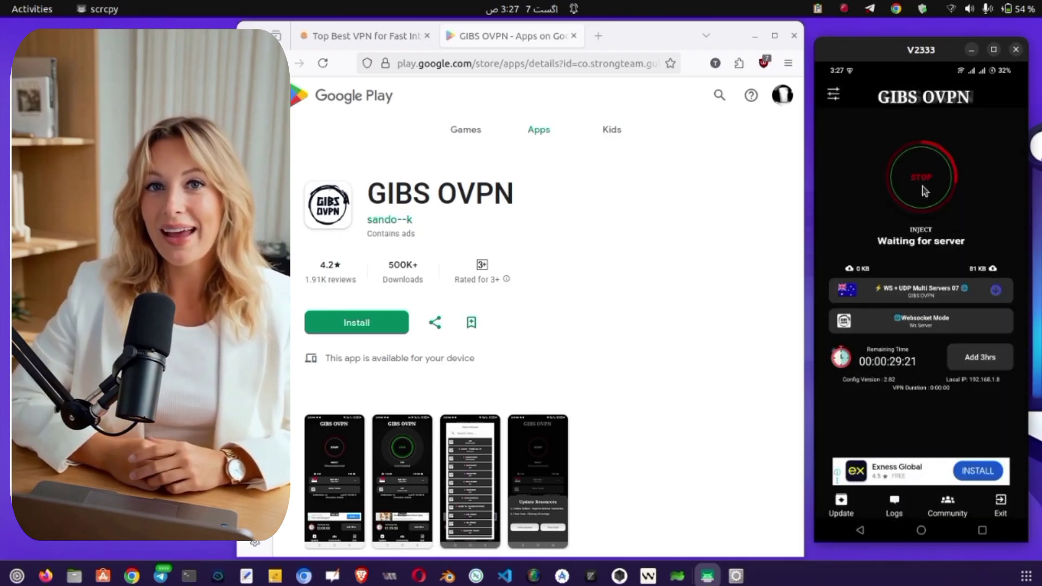